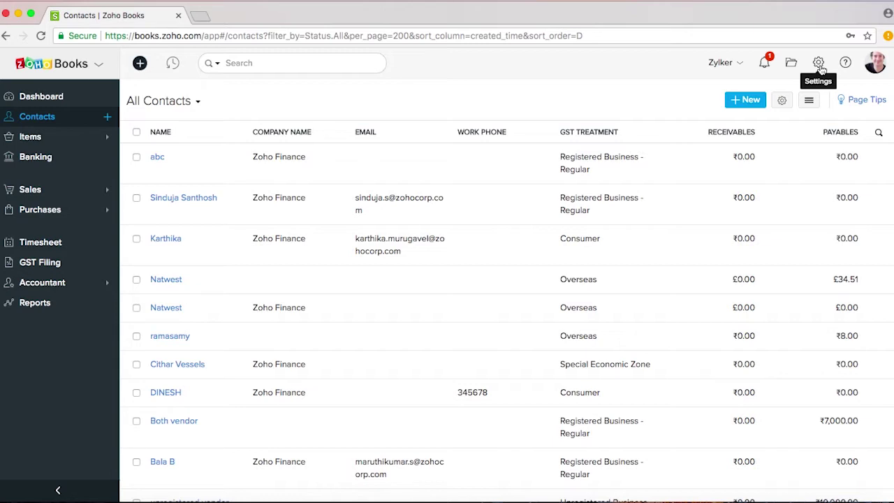
Open the Zoho CRM integration details in the Zoho Apps settings, review the modules enabled for sync, and return to the integrations.
click(820, 66)
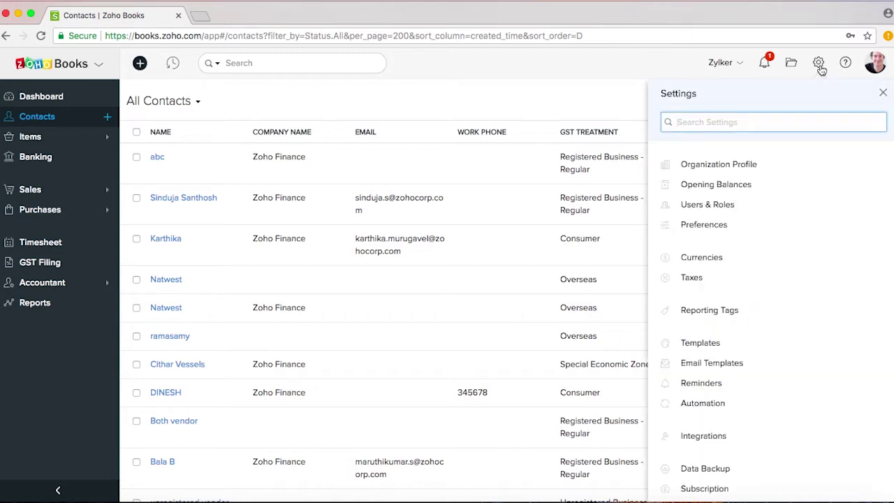
click(797, 436)
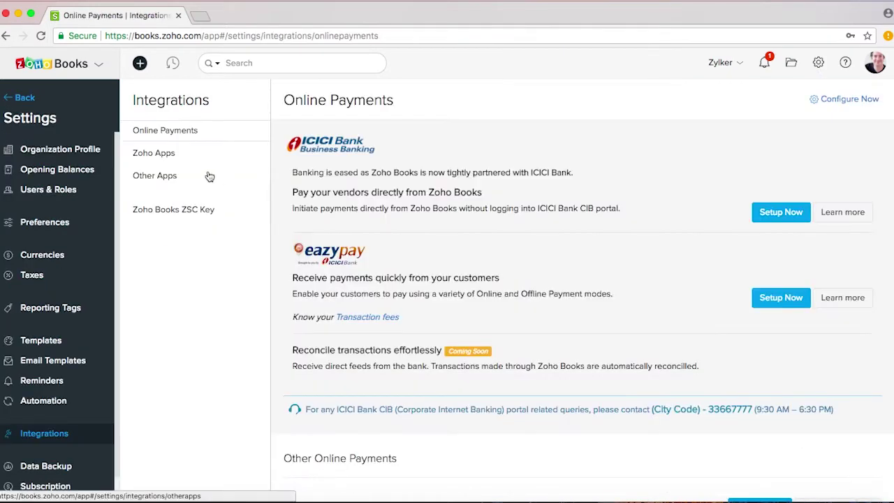
click(169, 161)
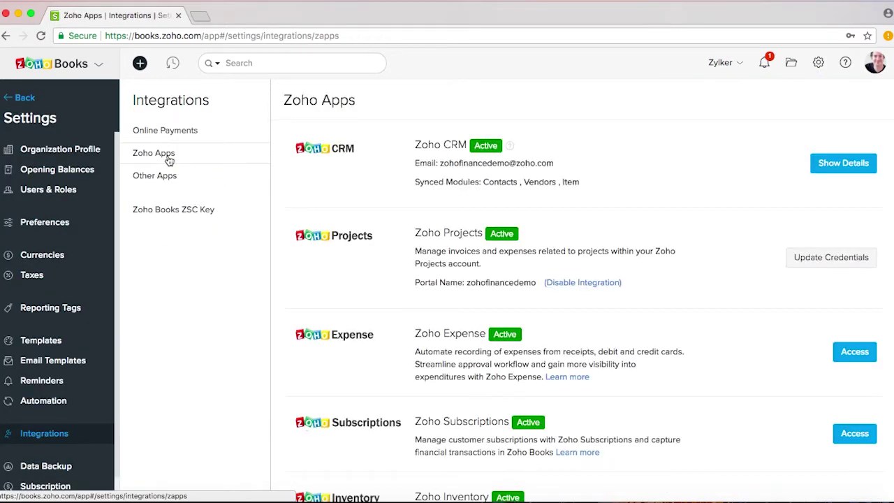
click(848, 165)
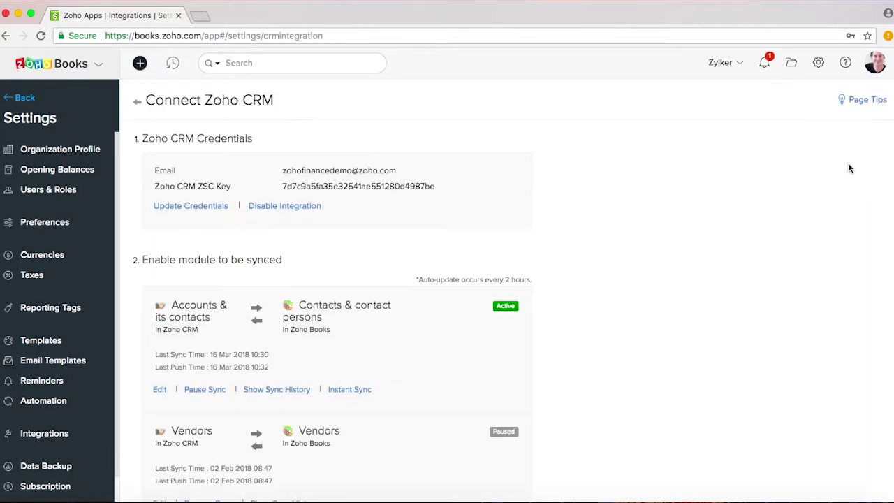
scroll(645, 282, down, 3)
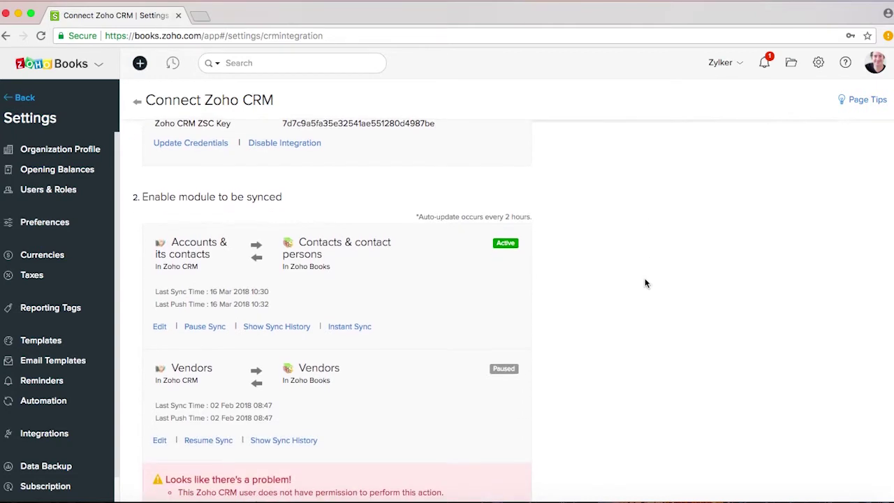
scroll(645, 283, up, 3)
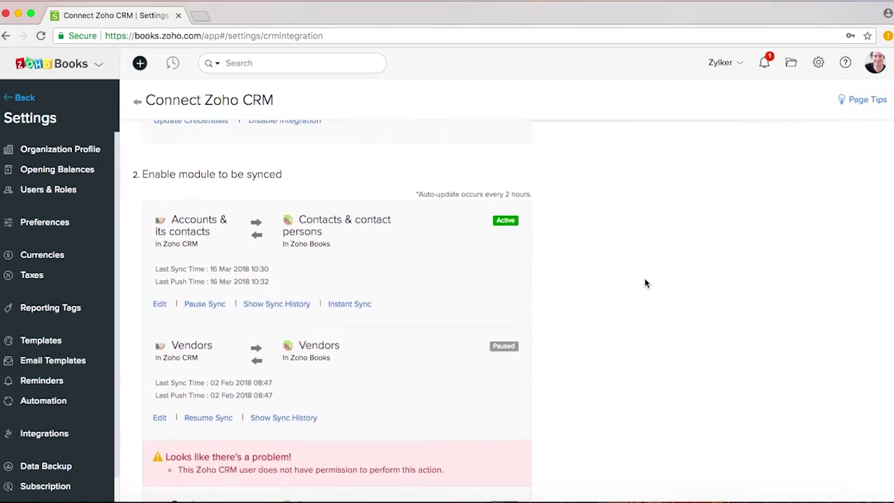
click(136, 102)
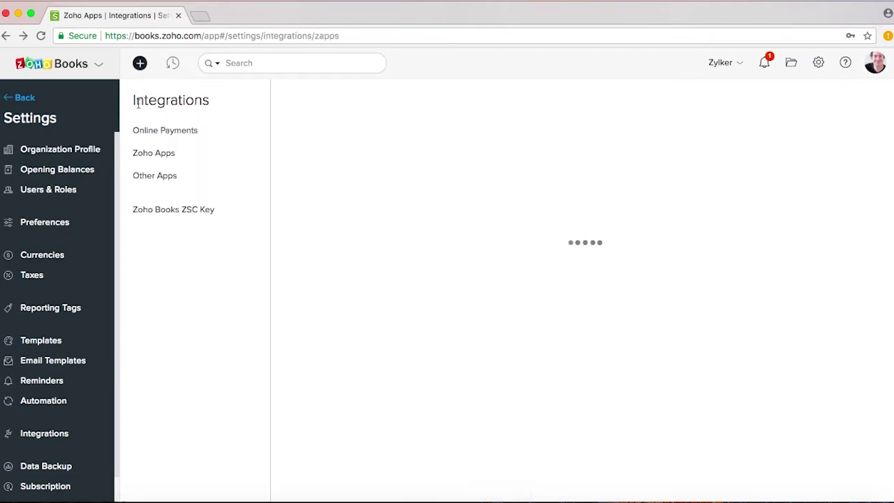
Review the G Suite/Gmail and Office365/Outlook account options among the Other Apps integrations, then return to the contacts list.
click(167, 184)
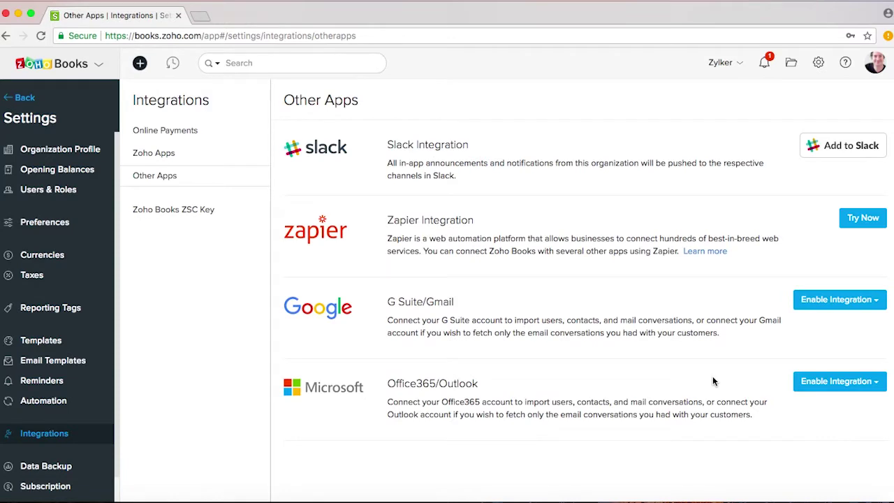
click(841, 301)
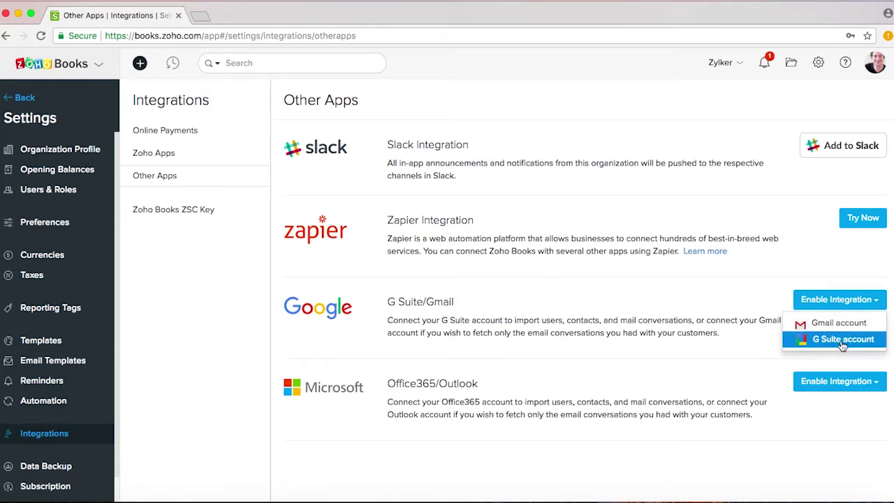
click(853, 386)
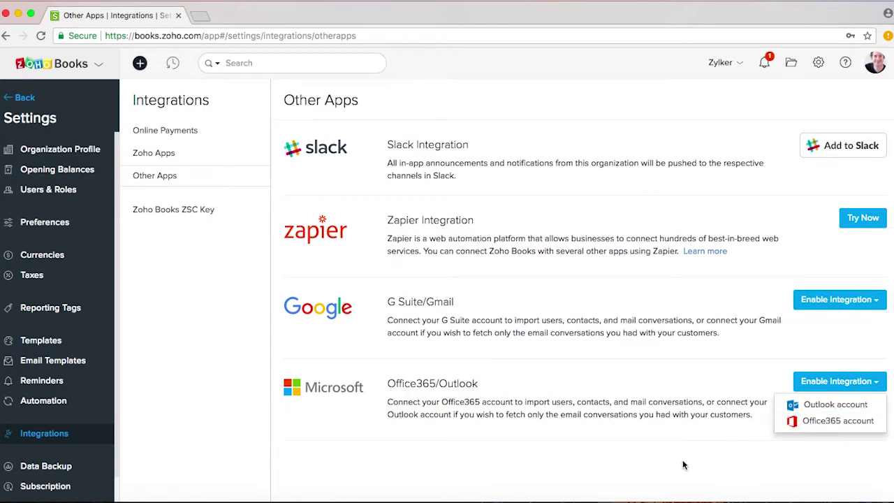
click(641, 461)
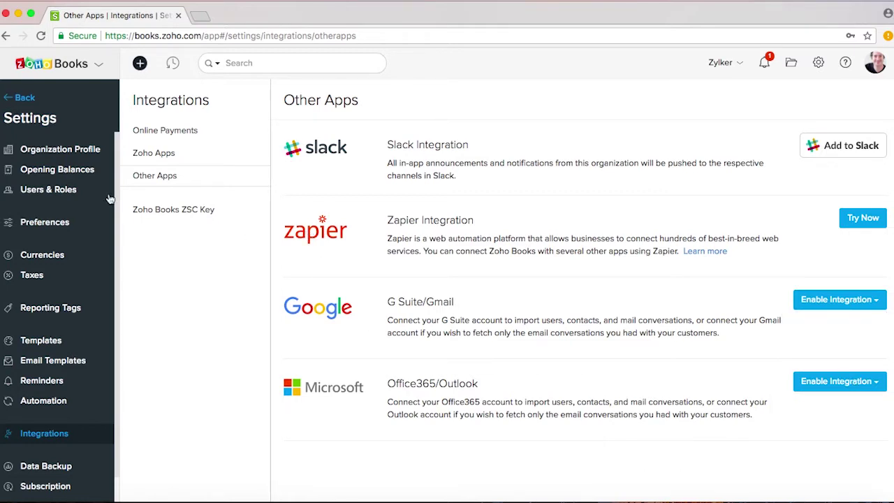
click(21, 98)
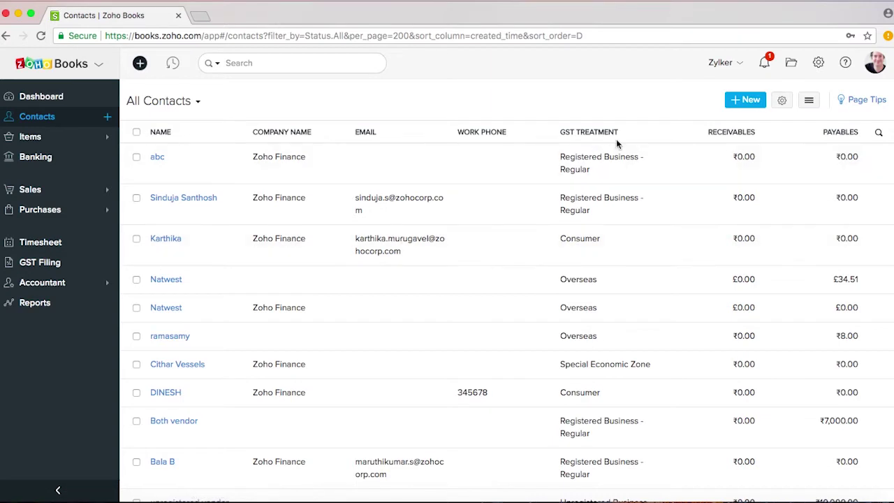
Open a blank new contact form and review its contact type, primary, tax, currency, payment and portal access fields.
click(747, 105)
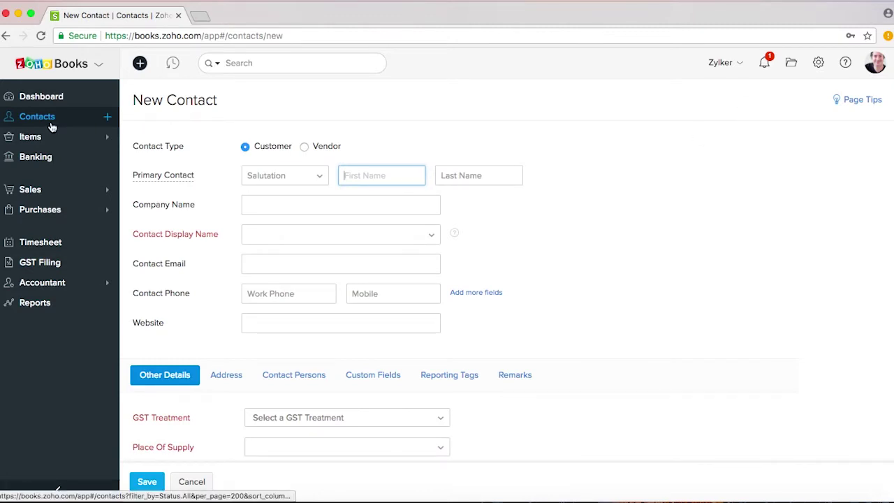
click(109, 122)
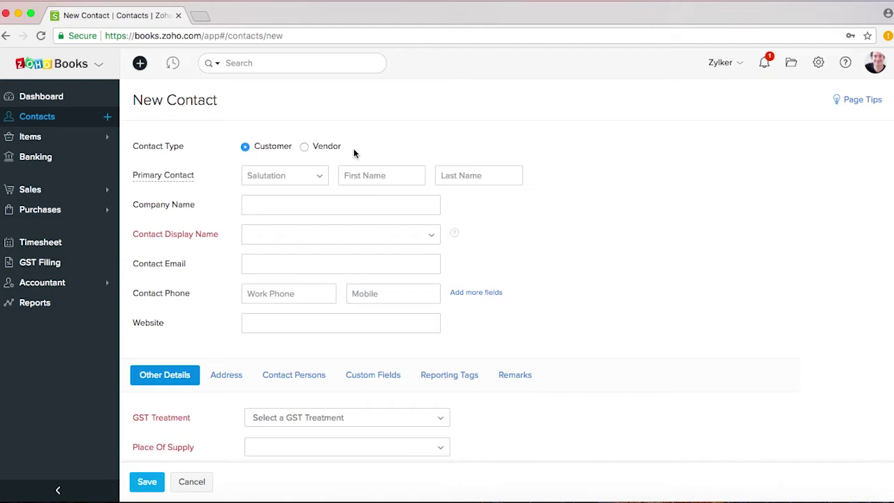
scroll(397, 289, down, 5)
scroll(396, 292, down, 5)
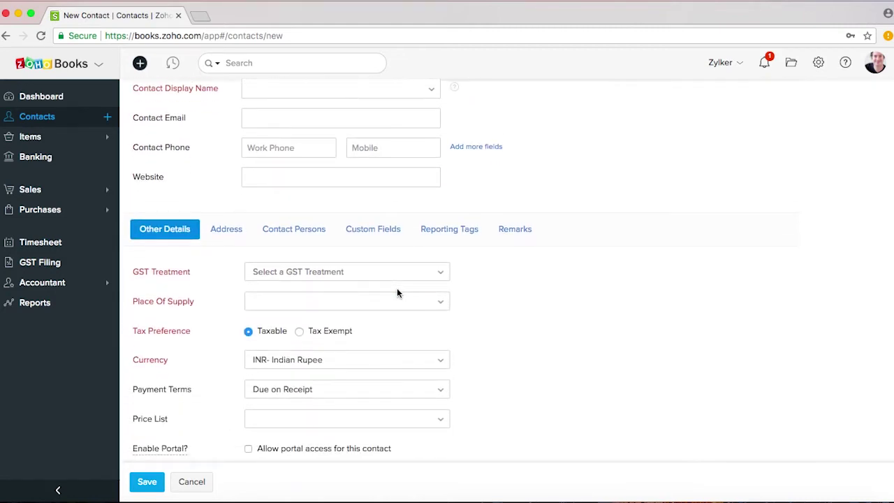
scroll(398, 293, down, 1)
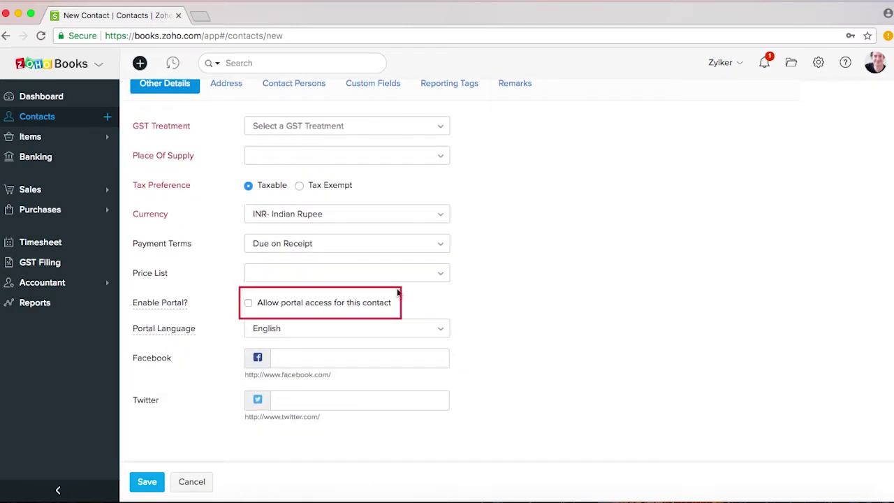
scroll(310, 152, up, 1)
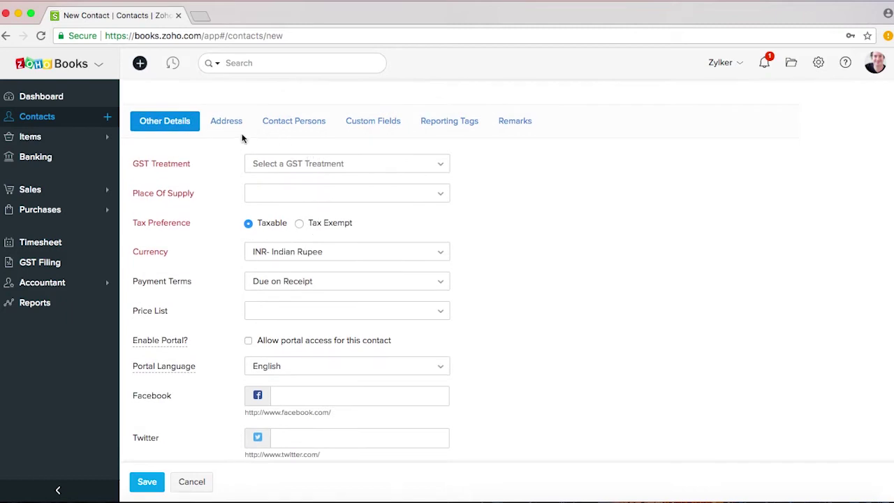
Review the new contact's address, contact persons, custom fields and reporting tags sections, then return to the contacts list without saving.
click(227, 130)
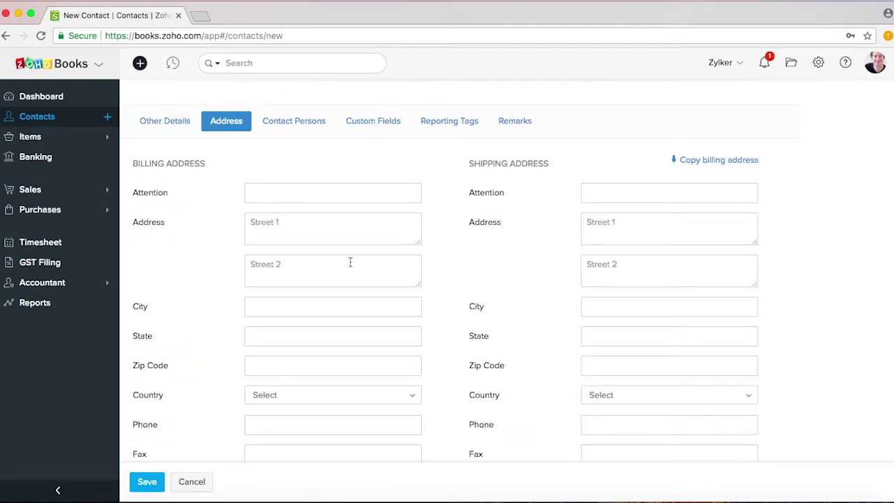
click(293, 122)
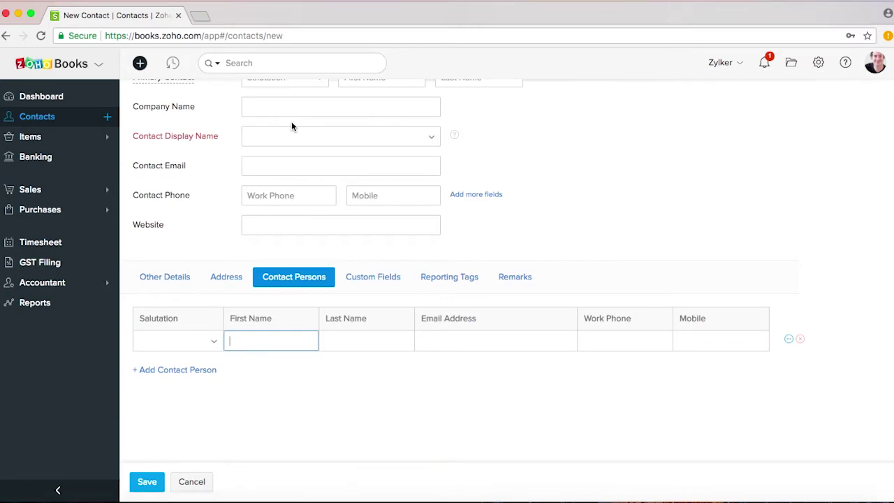
click(388, 280)
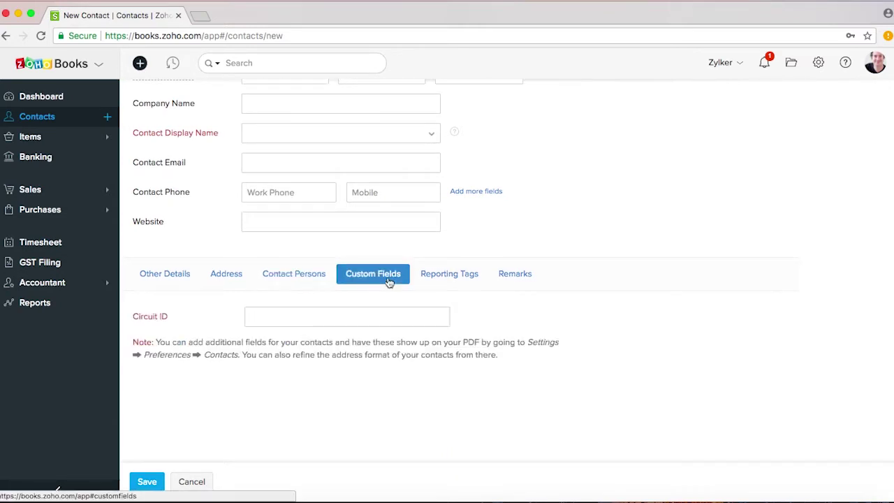
click(457, 280)
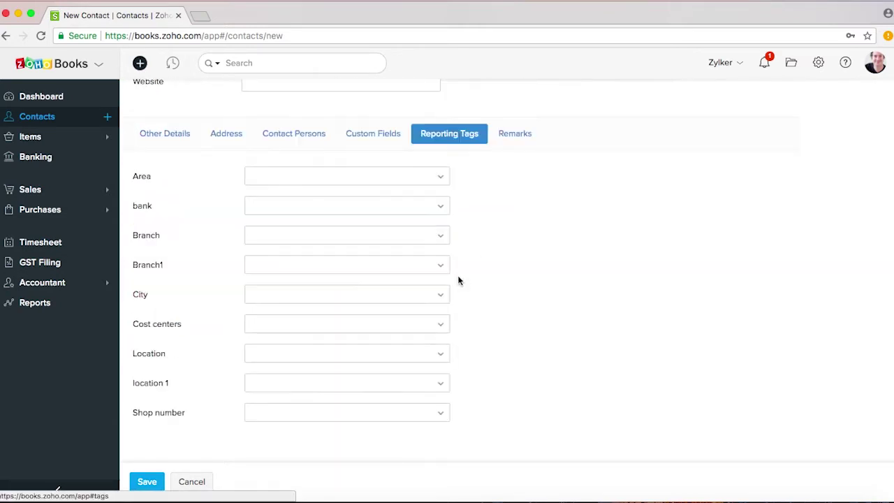
scroll(459, 280, up, 5)
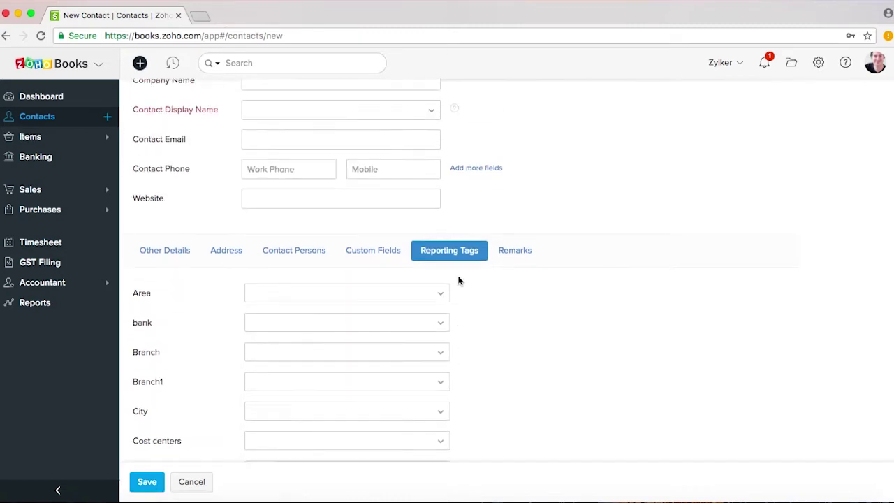
click(58, 117)
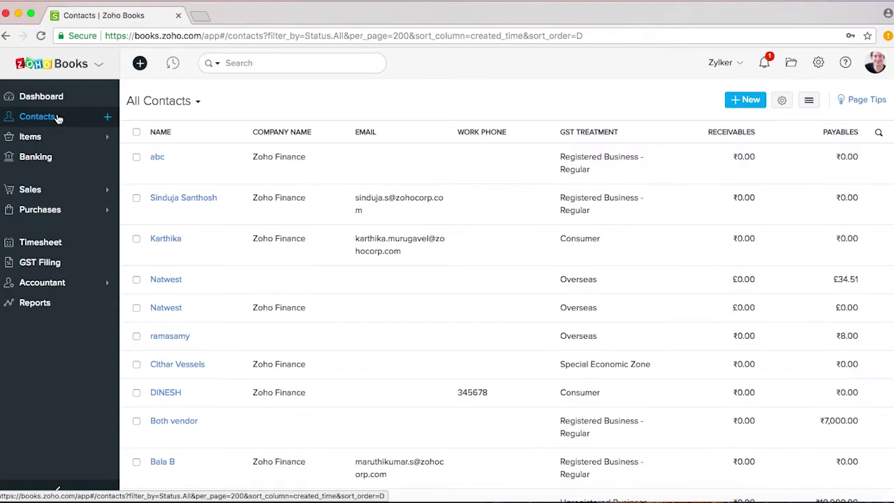
Open the customer import with the Customers option, review its file selection page, and cancel the import.
click(809, 101)
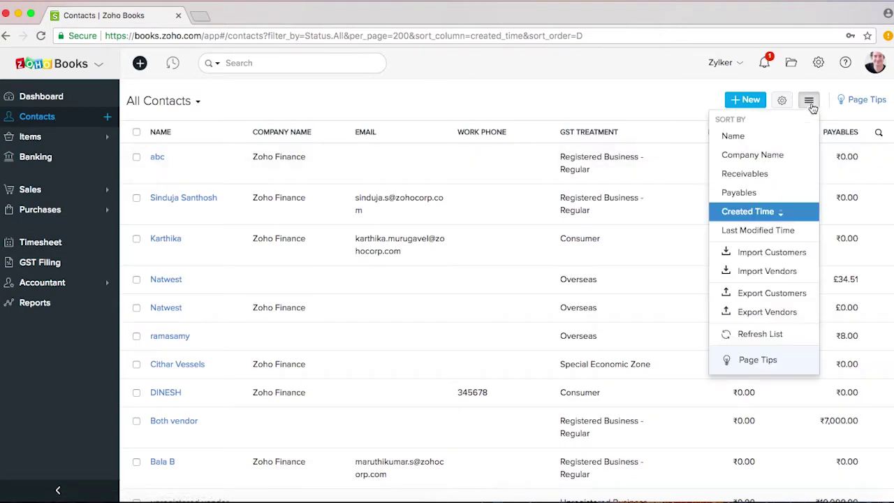
click(793, 255)
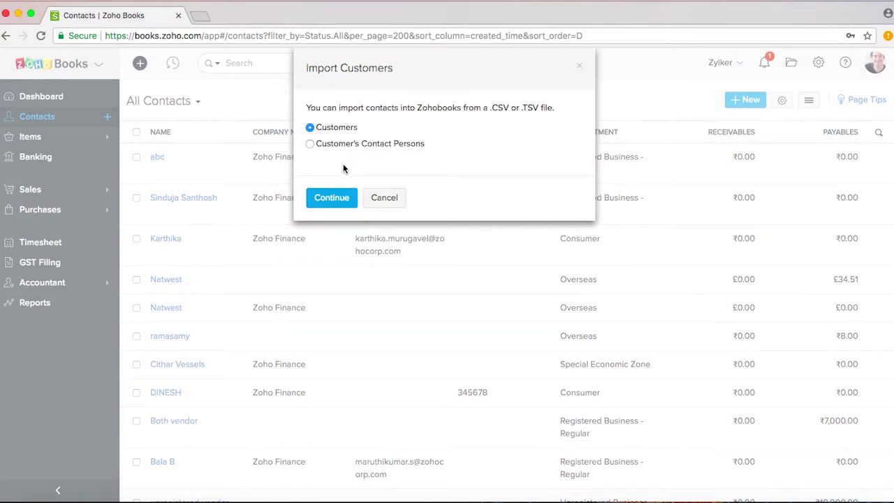
click(331, 198)
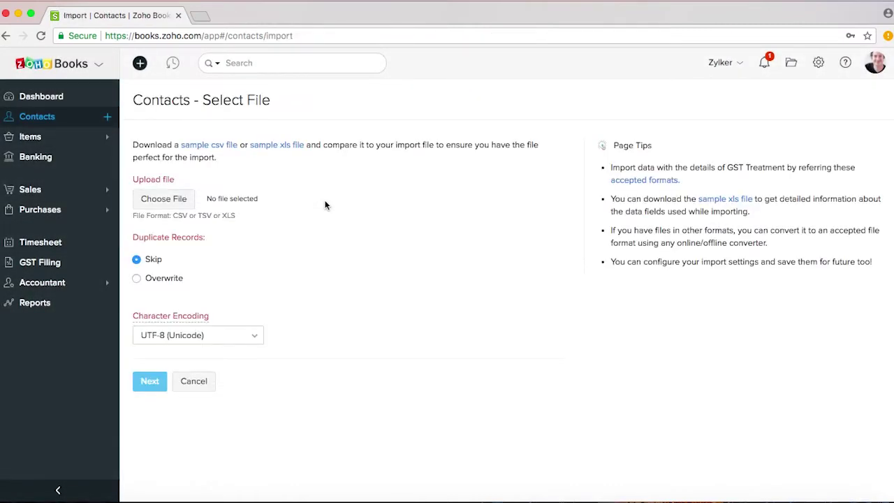
click(182, 390)
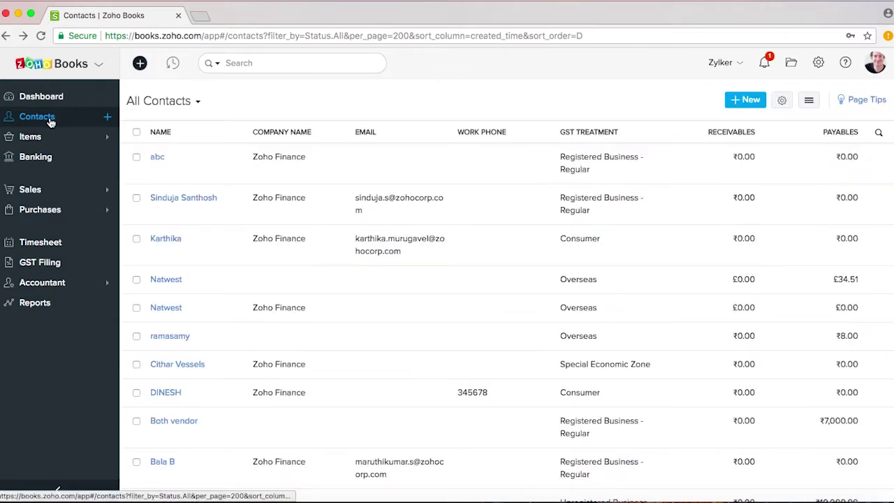
Browse down the All Contacts list and open the interstate consumer contact's record.
scroll(460, 342, down, 1)
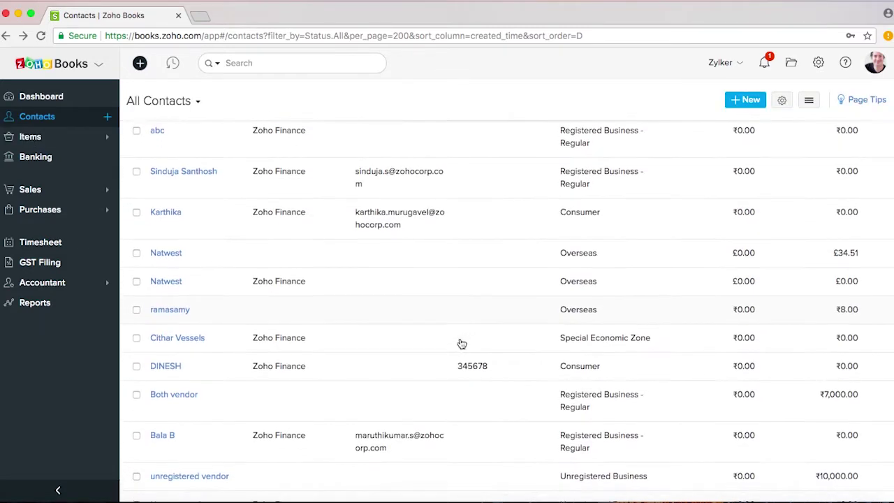
scroll(461, 343, down, 5)
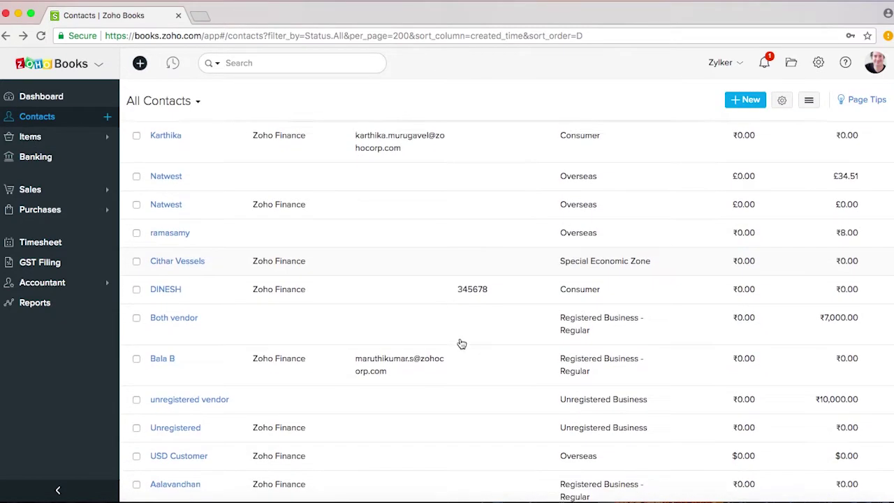
scroll(461, 343, down, 8)
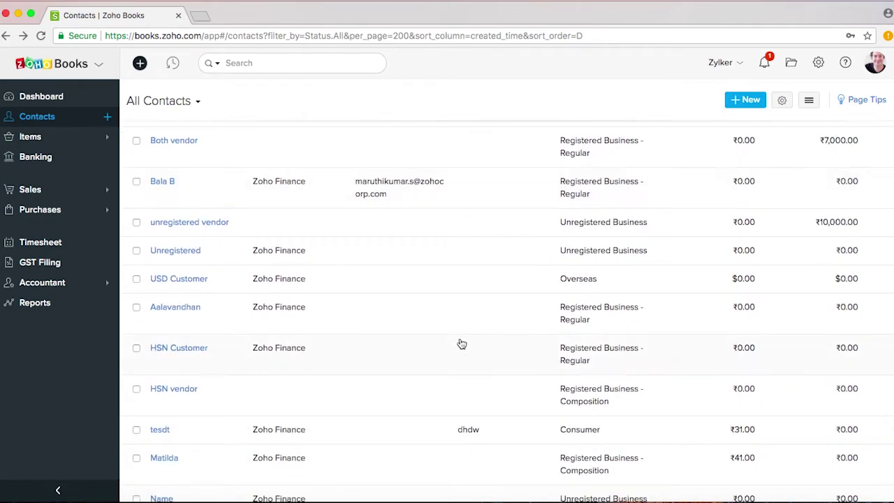
scroll(461, 343, down, 3)
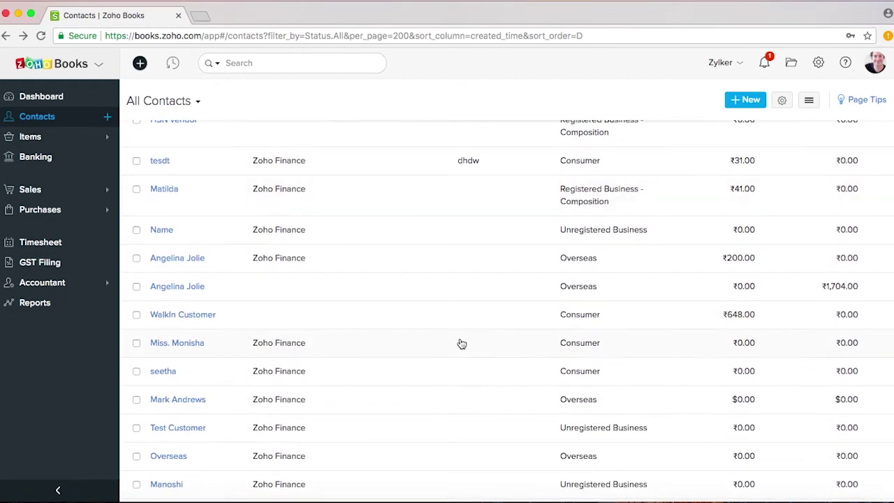
scroll(461, 343, down, 5)
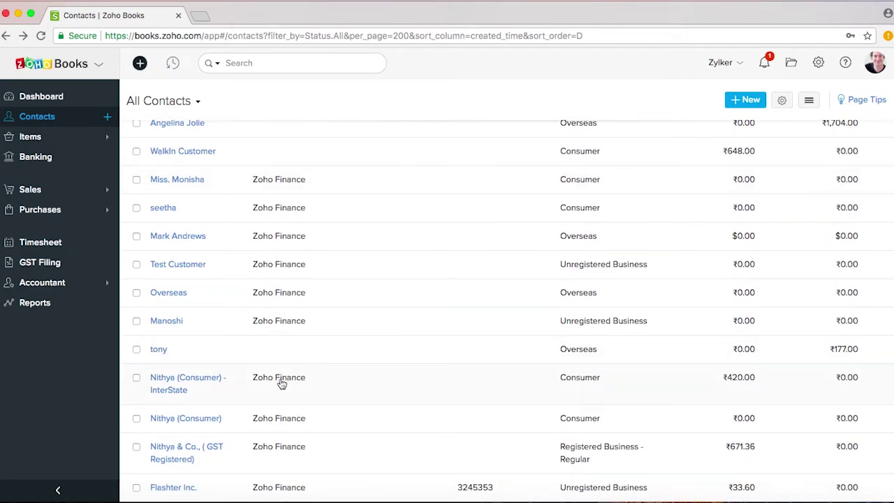
click(281, 384)
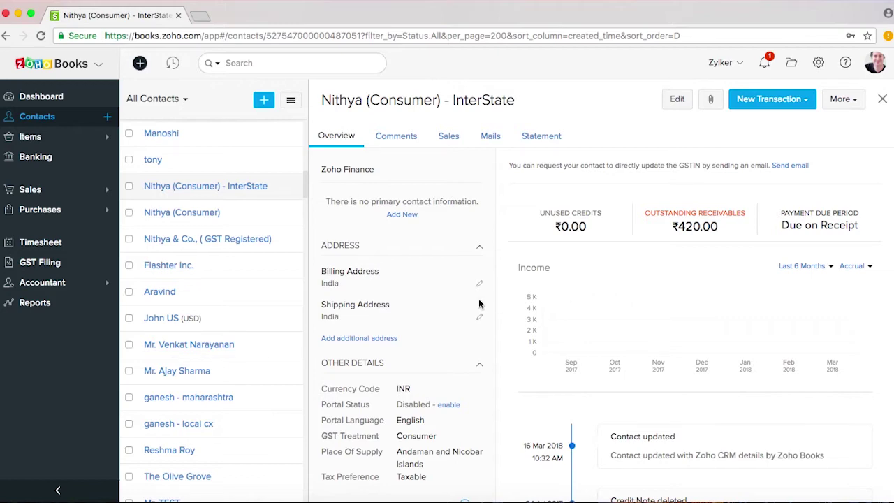
Examine the open contact's overview, including its addresses, portal status, GST details and activity history.
scroll(479, 302, down, 5)
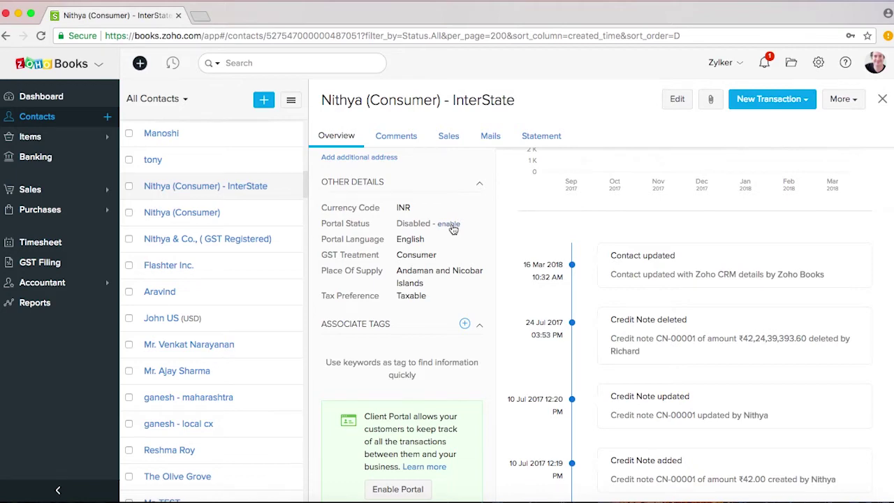
scroll(452, 229, down, 2)
scroll(452, 229, up, 3)
scroll(452, 229, up, 4)
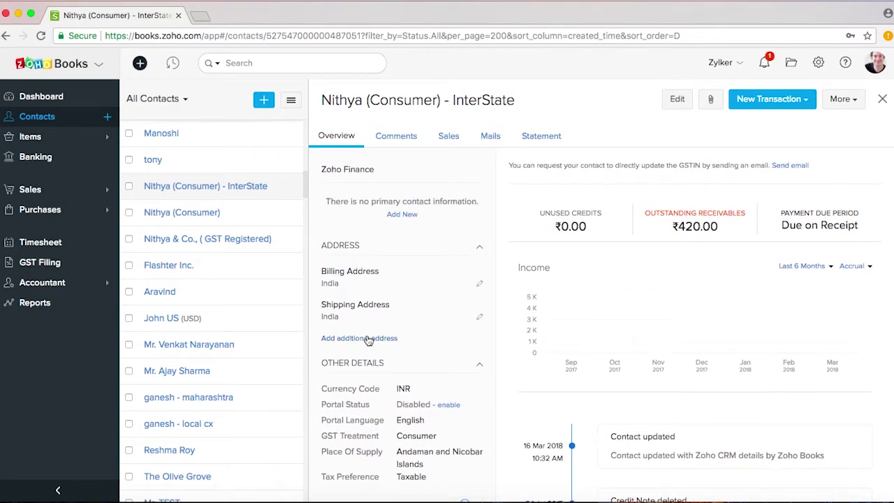
Check the contact's billing and shipping address forms, and review its Sales, Mails and Statement sections before returning to the overview.
click(481, 285)
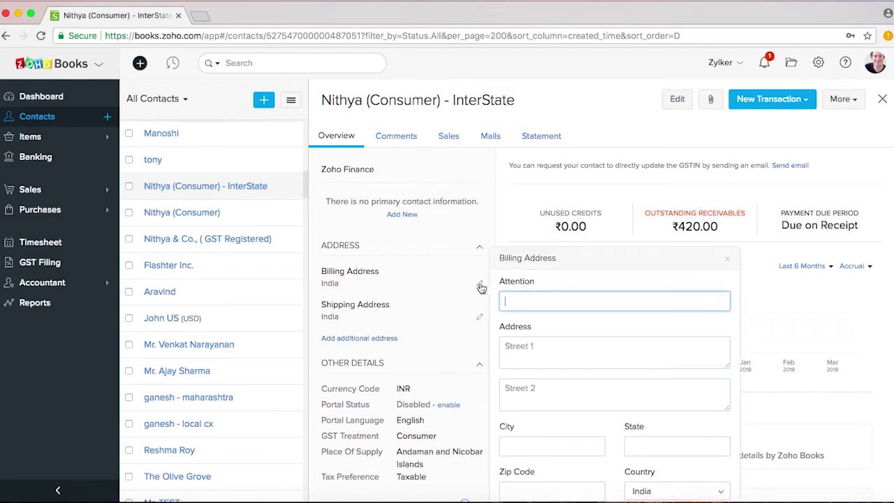
click(480, 319)
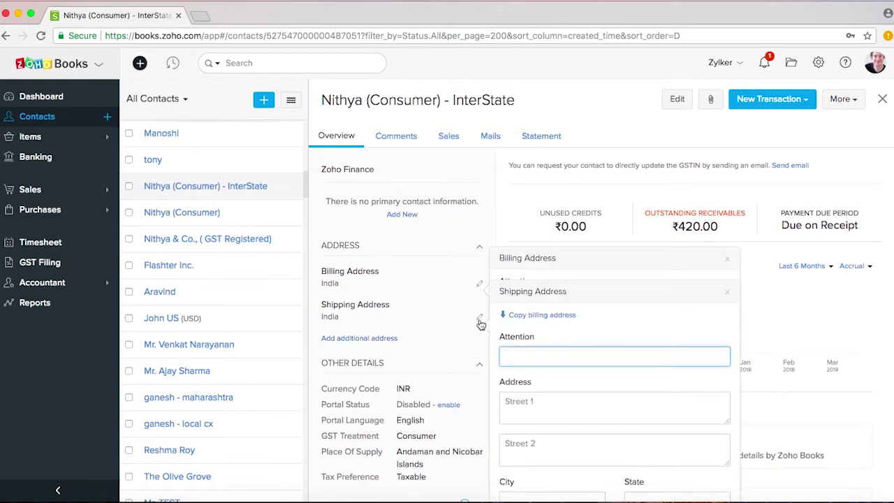
click(451, 144)
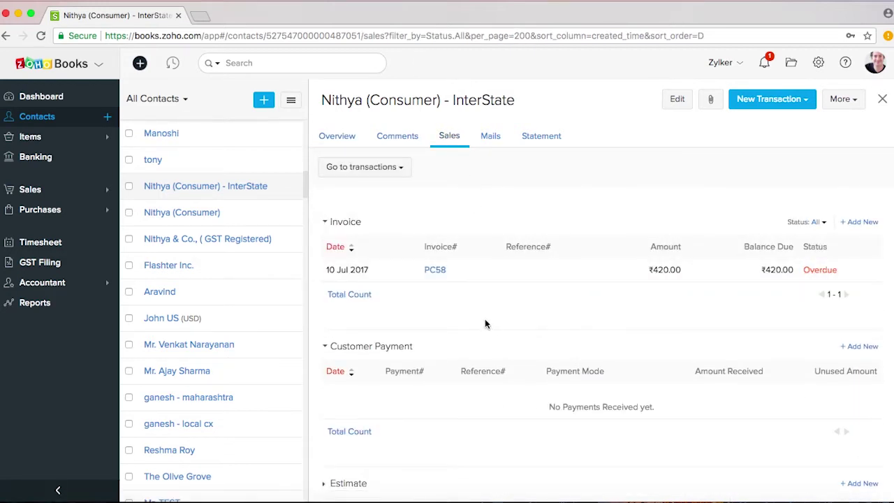
click(489, 137)
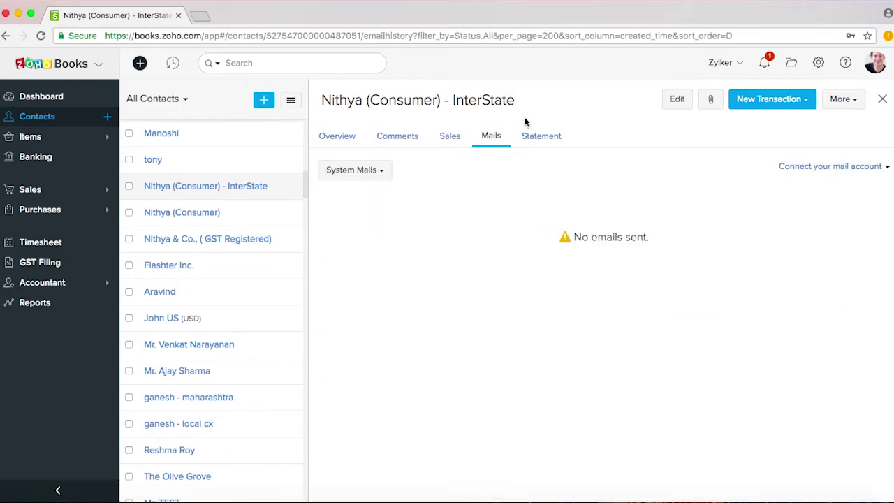
click(536, 140)
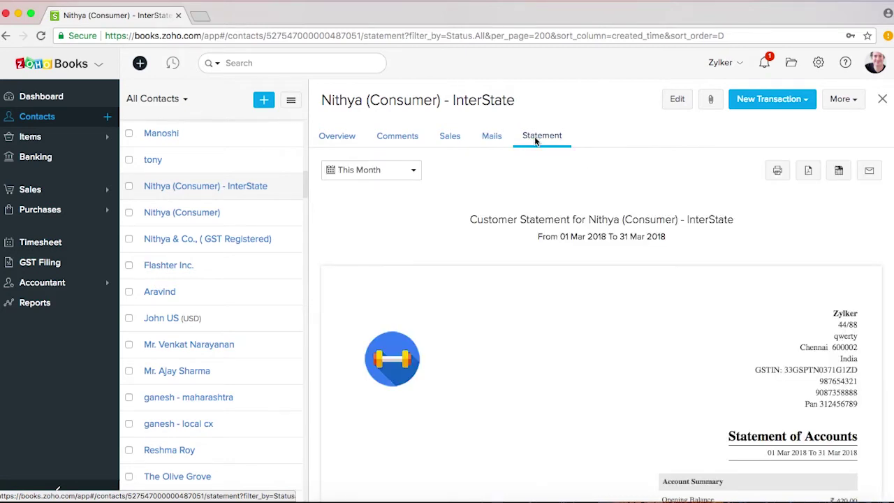
click(339, 137)
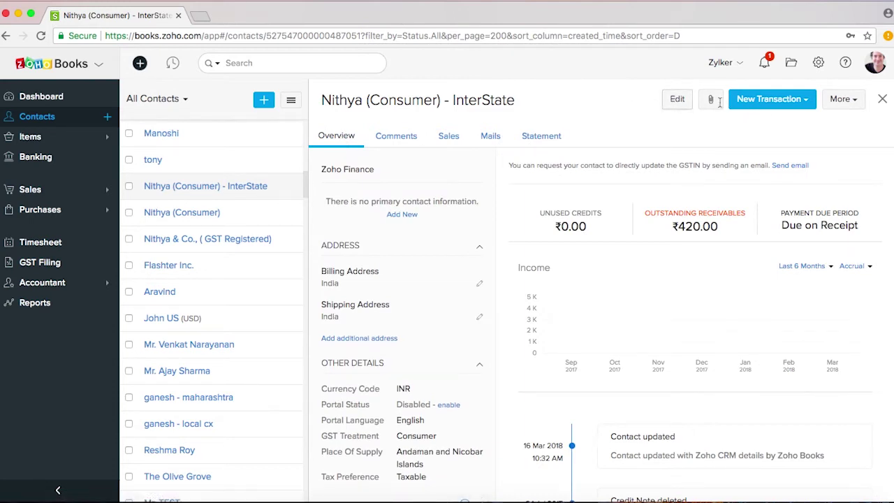
Review the additional actions available for the contact, then close its record and return to the start of the contacts list.
click(843, 102)
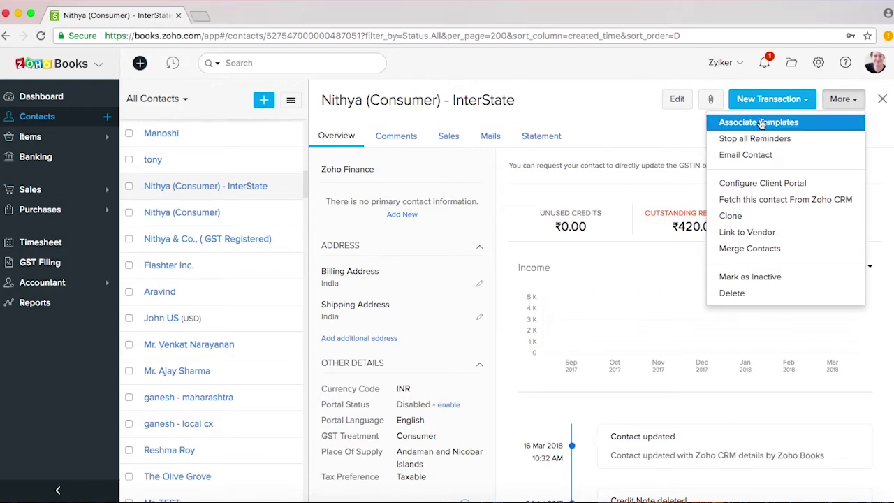
click(883, 100)
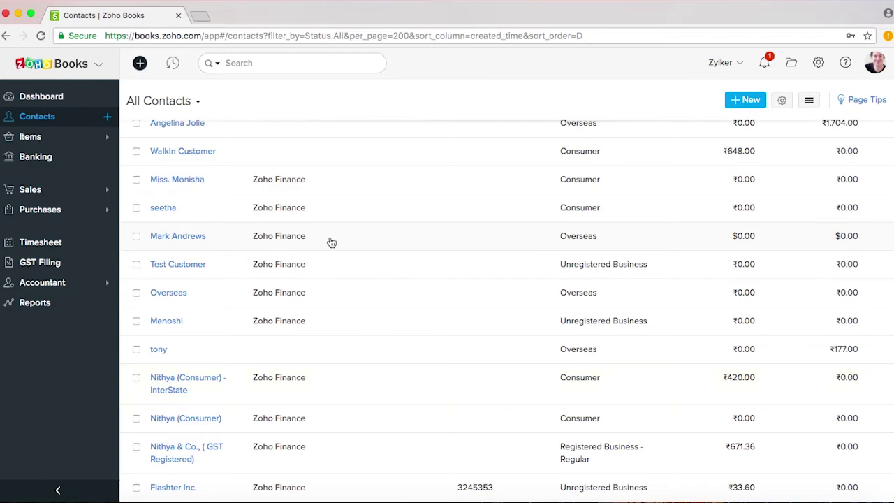
scroll(332, 242, up, 5)
scroll(332, 242, up, 12)
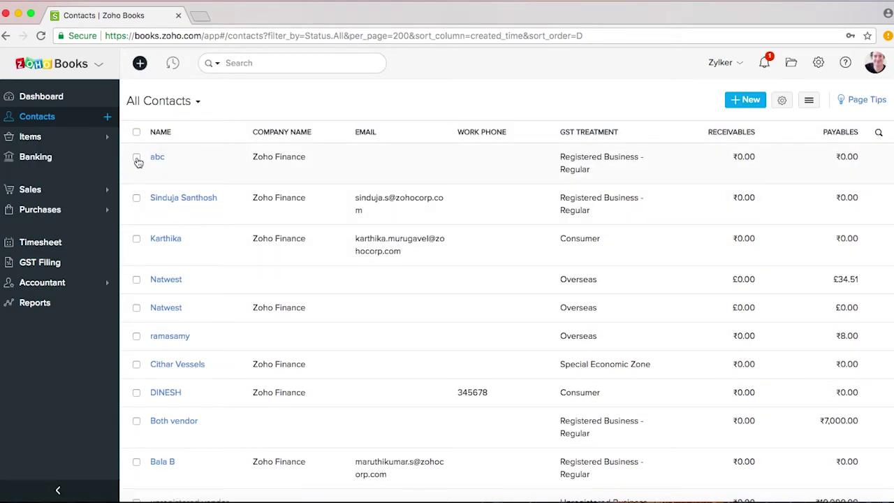
Select the first four contacts in the list, review the Bulk Update fields, and cancel the update.
click(137, 157)
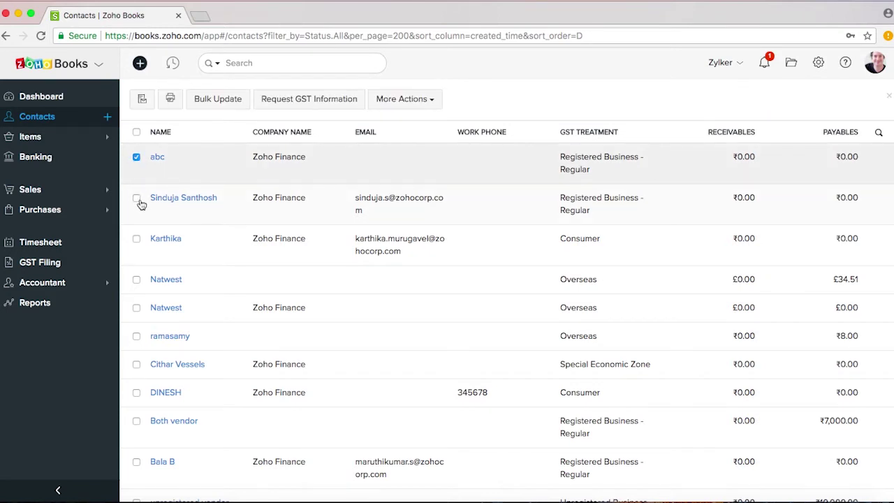
click(136, 239)
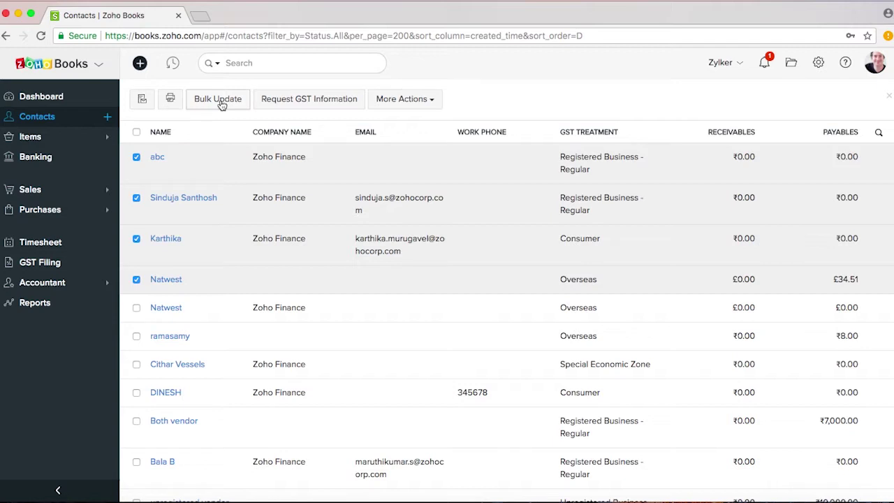
click(219, 100)
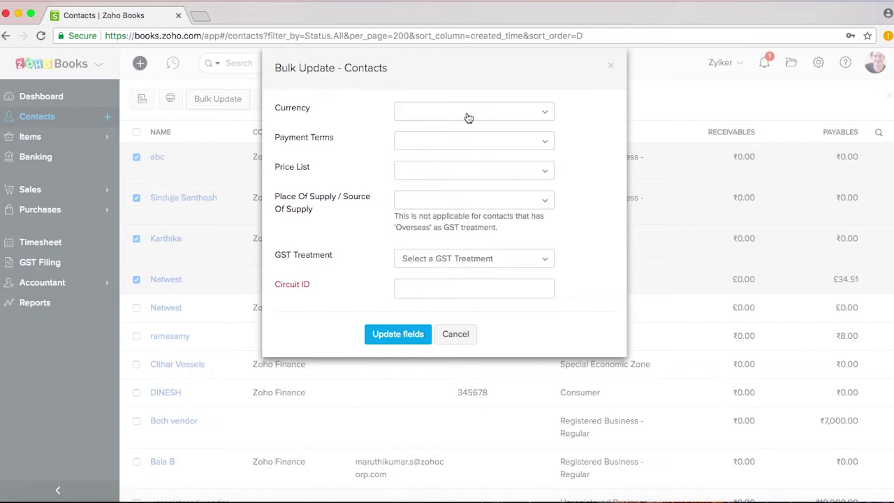
click(460, 341)
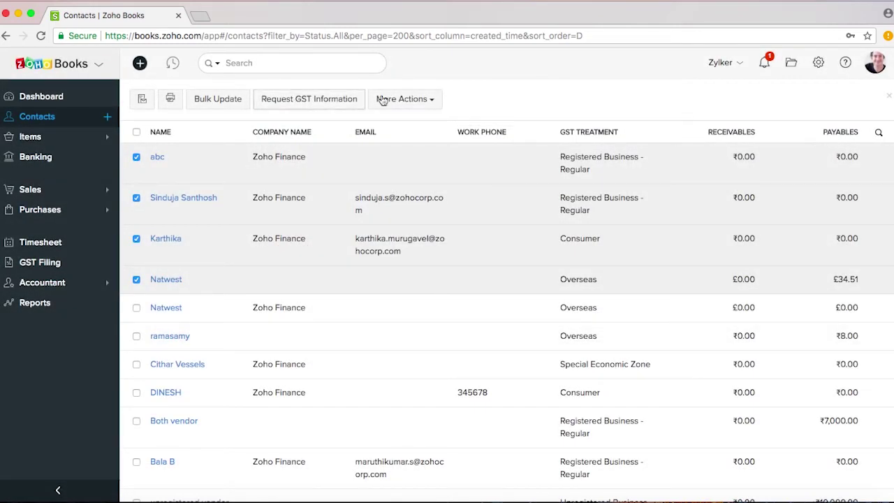
Review the additional bulk actions for the selected contacts, then deselect all four.
click(433, 101)
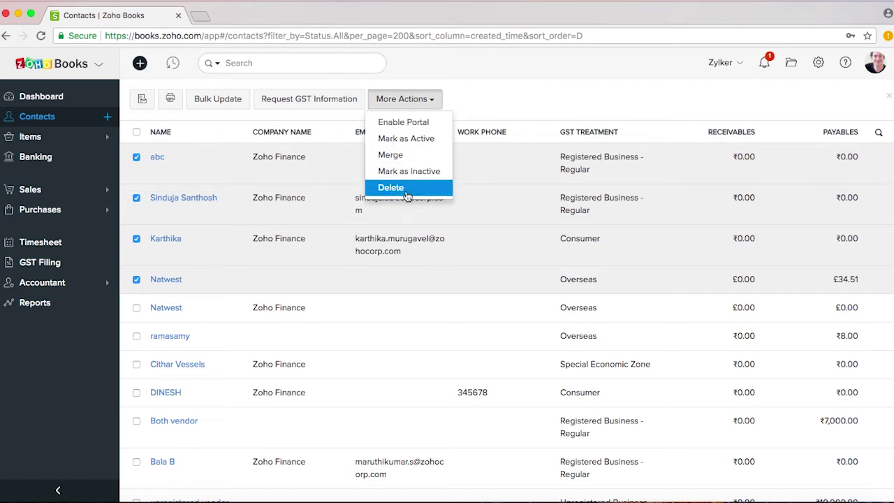
click(498, 95)
click(136, 156)
click(136, 198)
click(137, 238)
click(136, 280)
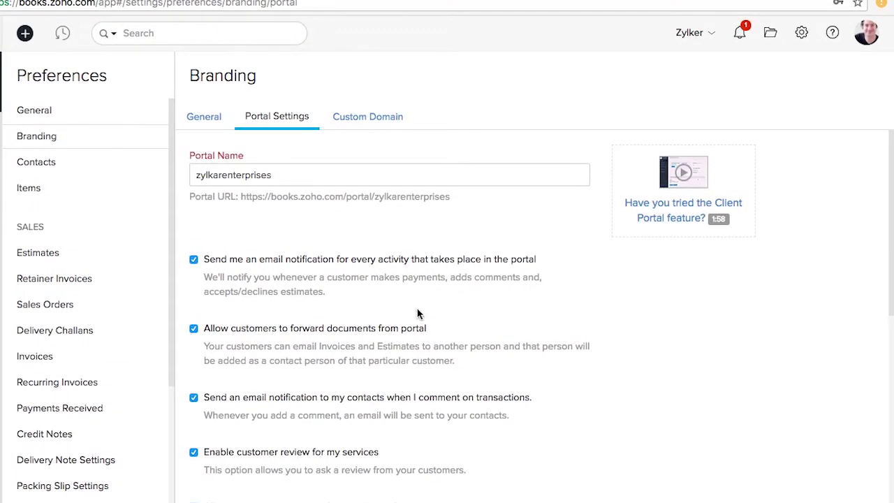
Examine the client portal settings in the branding preferences, from the notification and customer permission options through the banner message.
scroll(417, 314, down, 1)
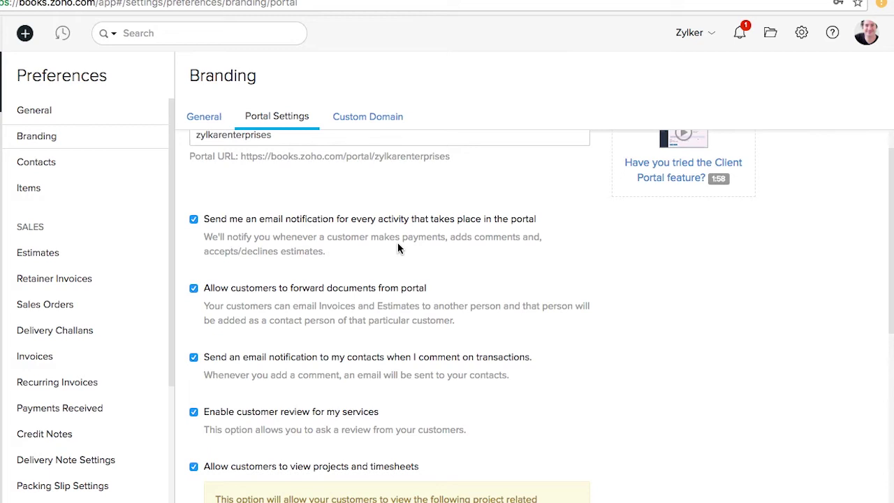
scroll(397, 247, down, 2)
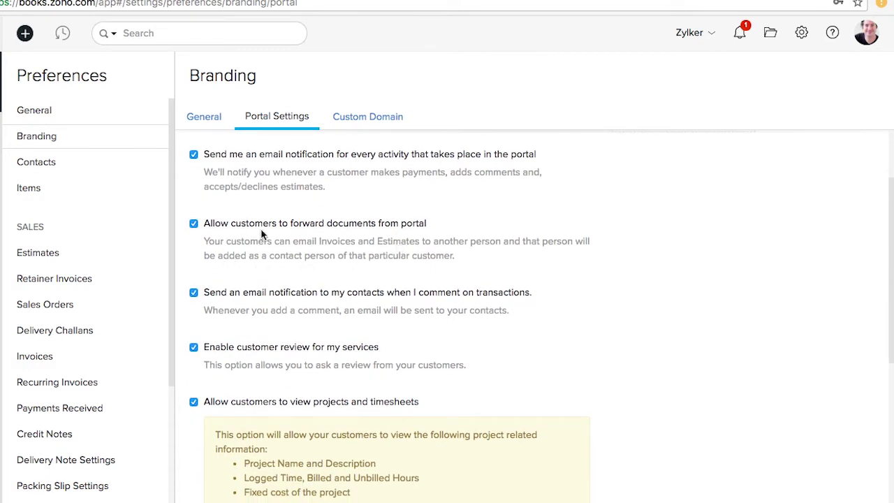
scroll(425, 250, down, 2)
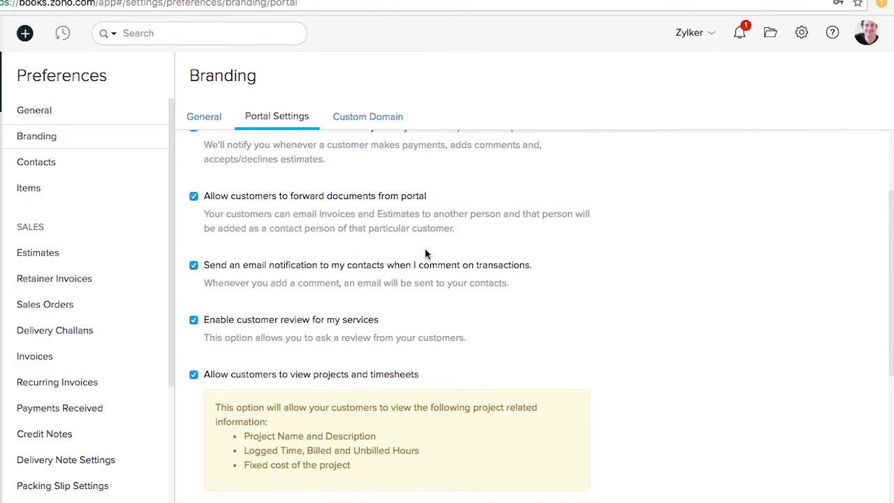
scroll(409, 264, down, 1)
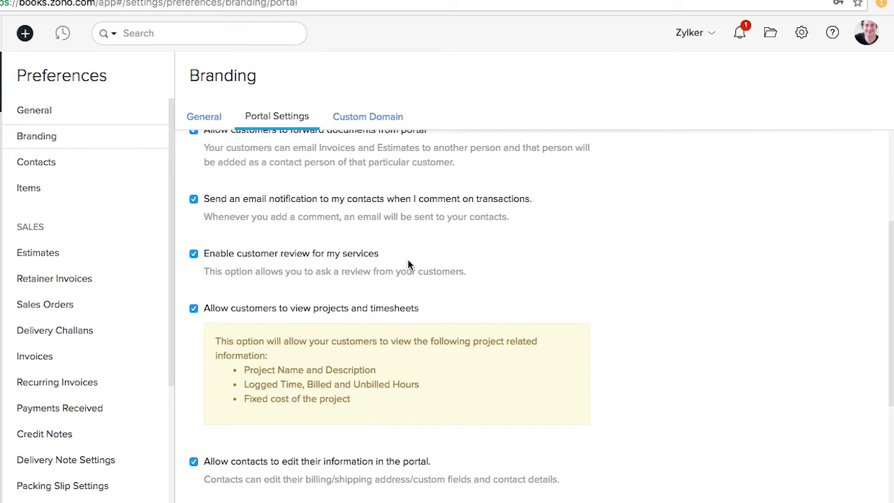
scroll(409, 264, down, 1)
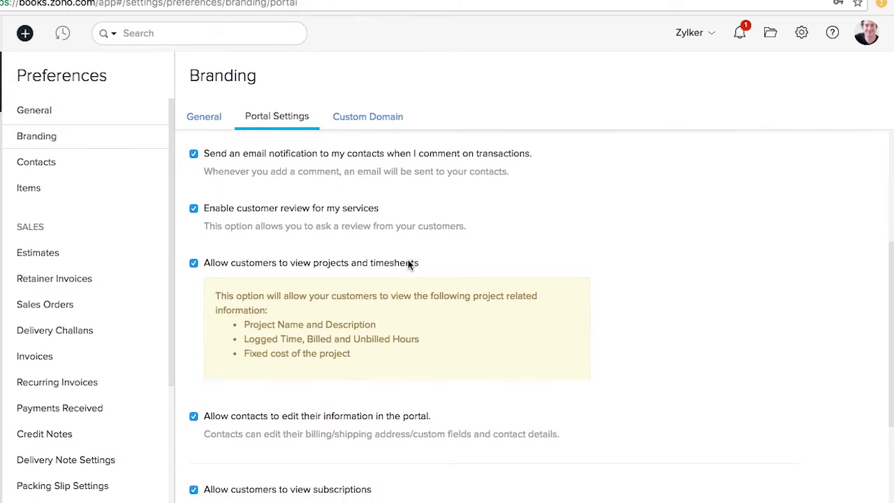
scroll(409, 264, down, 2)
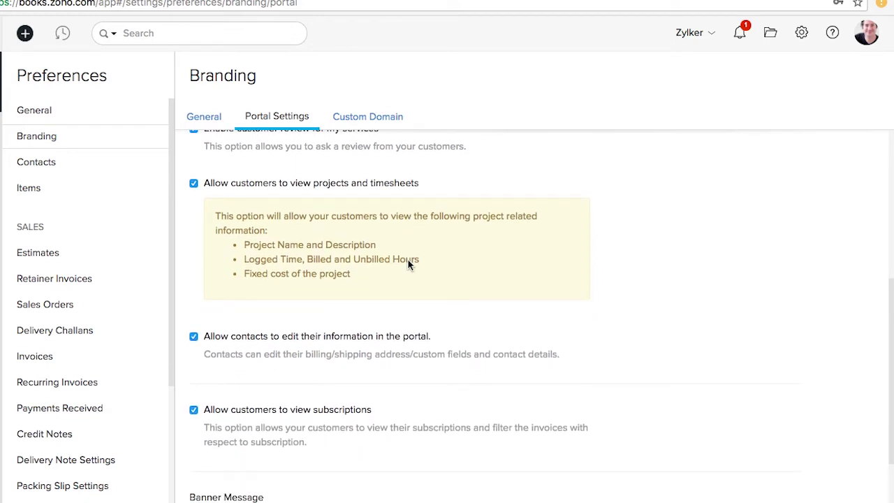
scroll(316, 231, down, 3)
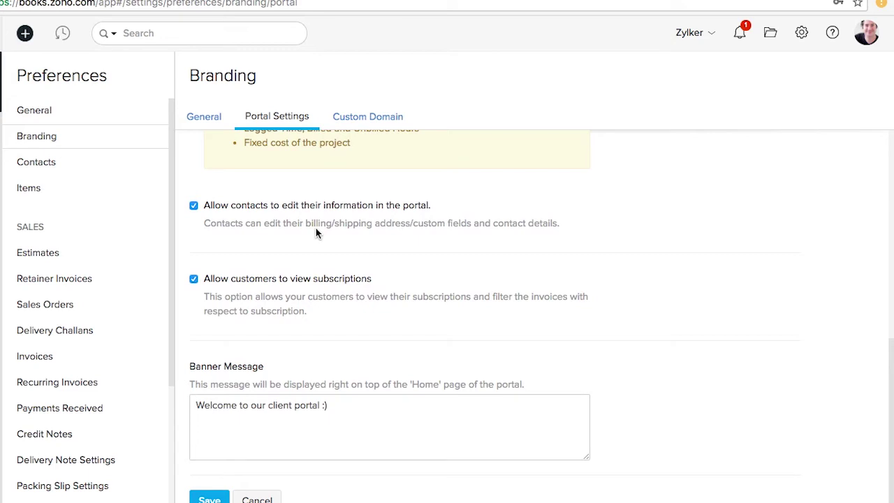
scroll(316, 228, down, 1)
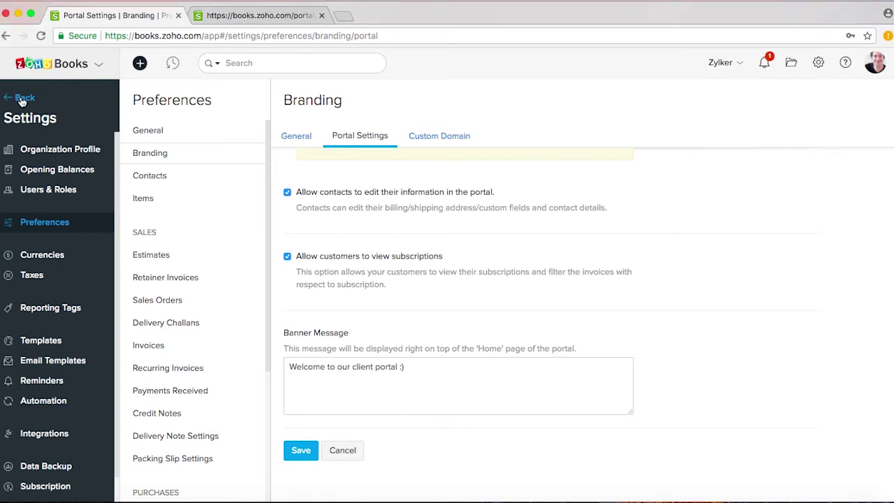
Return from the settings to the contacts list and open the second contact's record at its portal details.
click(22, 99)
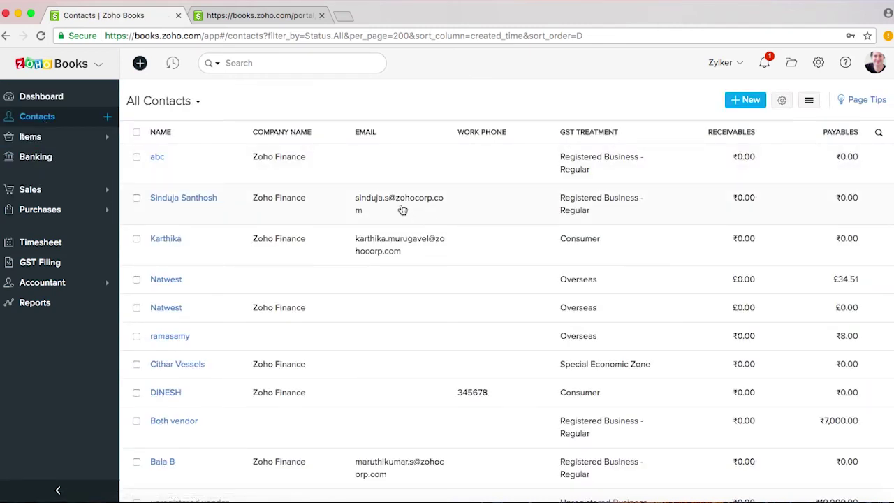
click(402, 209)
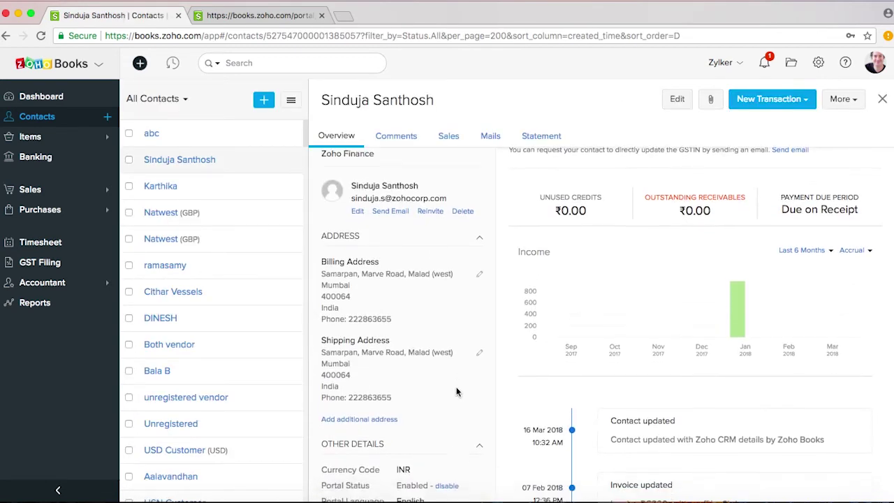
scroll(456, 391, down, 3)
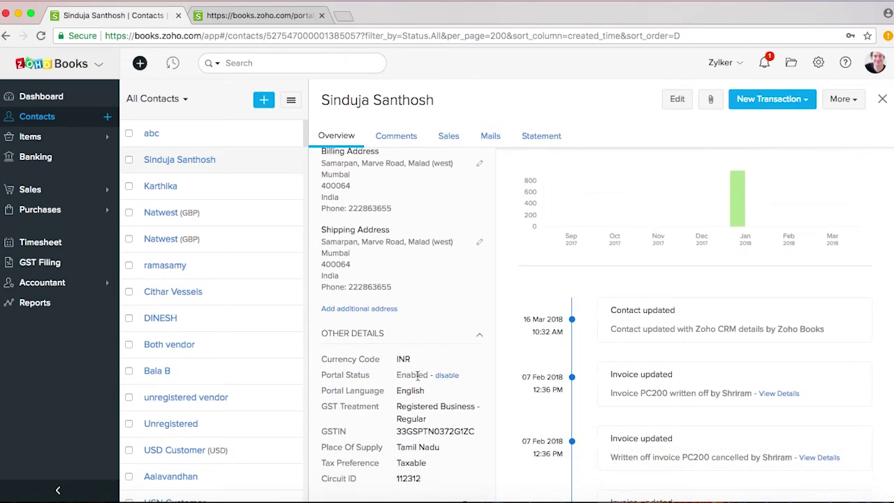
scroll(503, 420, down, 2)
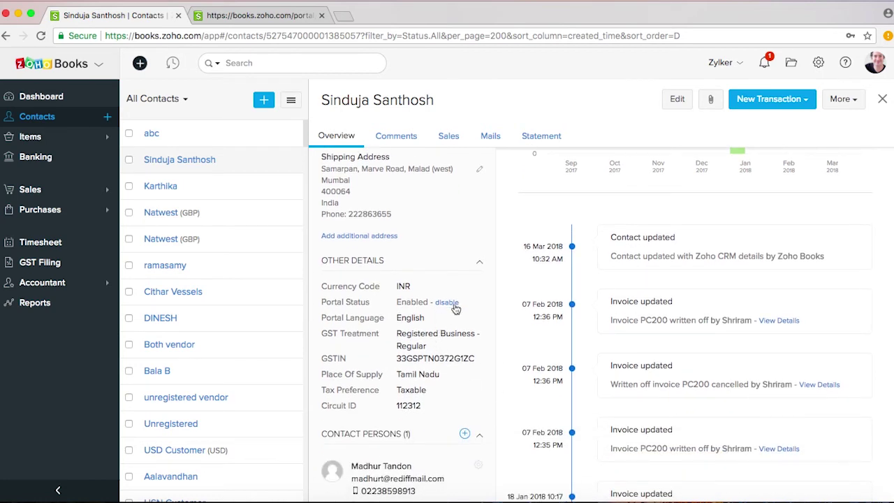
Browse the available portal languages for the contact, keep English selected, and save the setting.
click(433, 321)
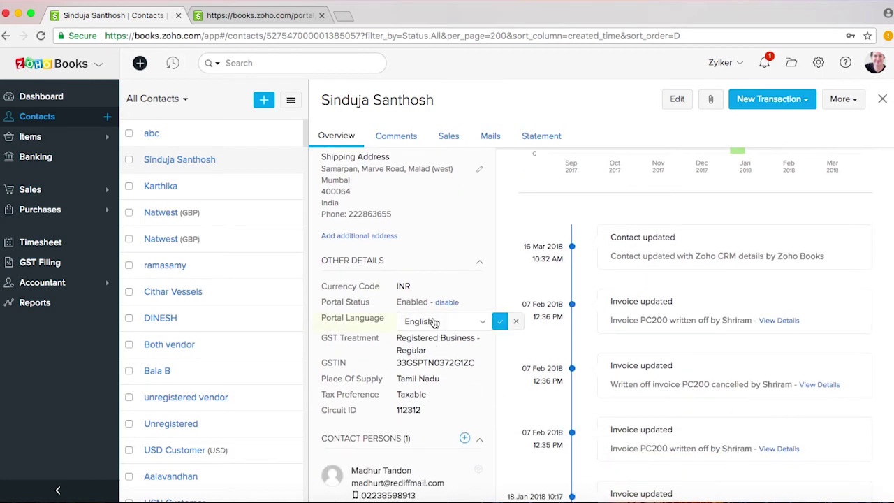
click(481, 321)
scroll(463, 405, down, 1)
scroll(463, 405, up, 2)
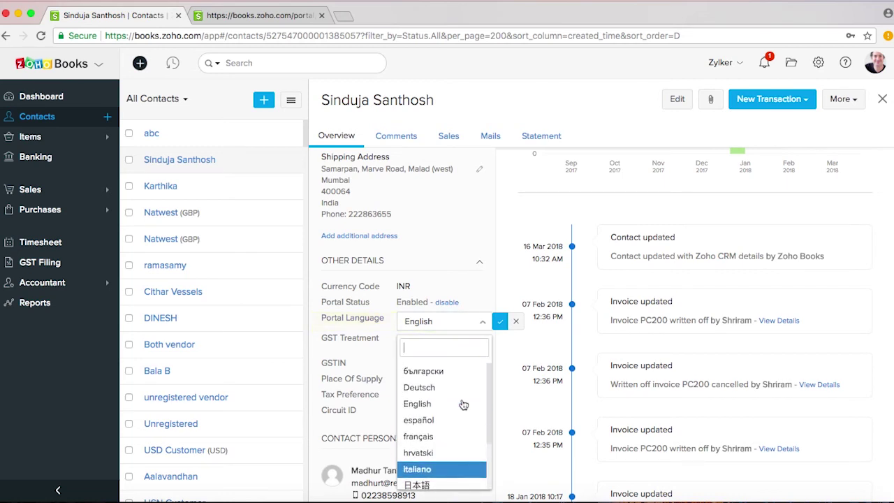
click(483, 325)
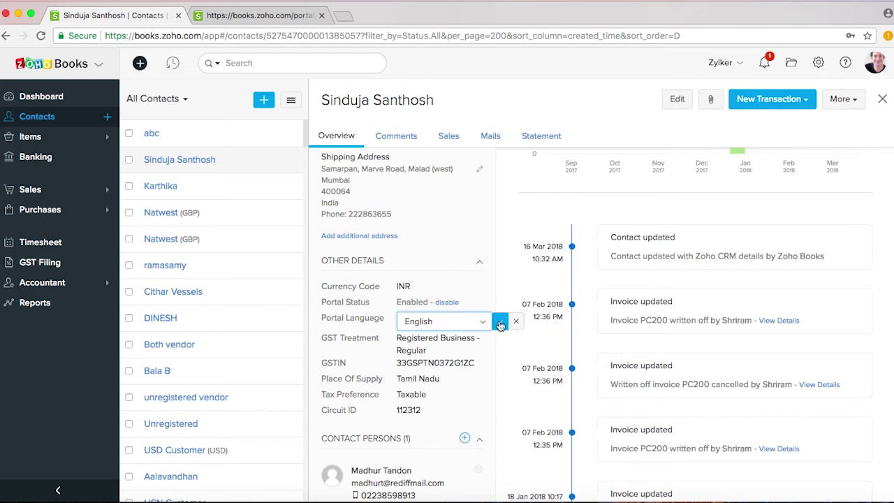
click(500, 321)
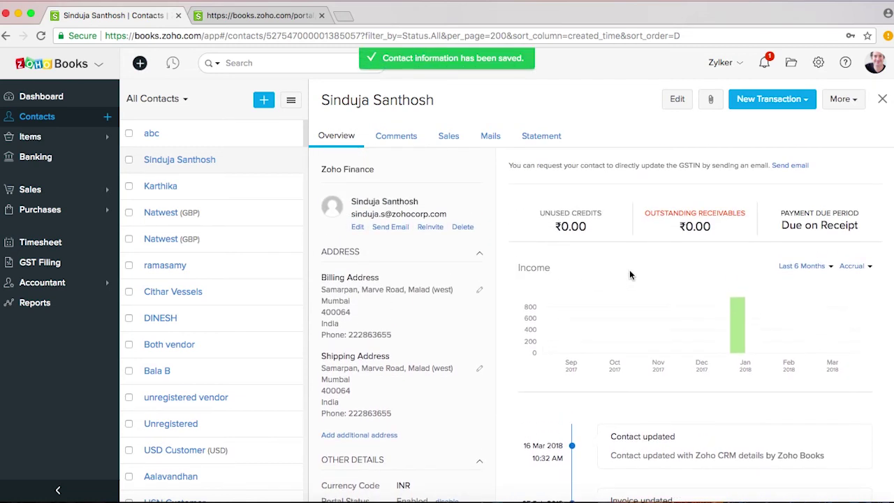